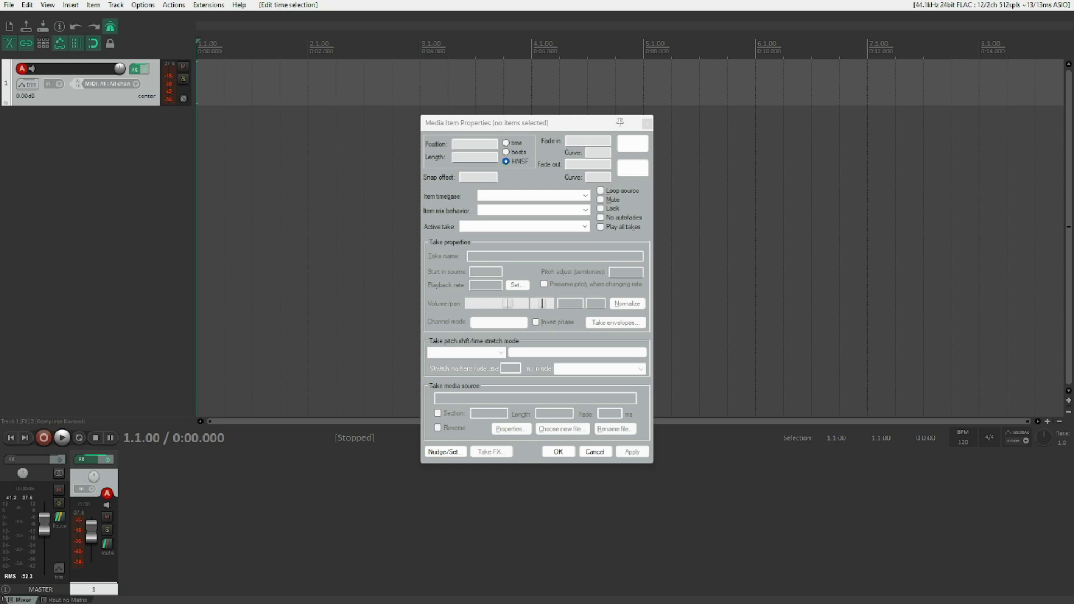
# - Select bars 1.1.00 to 5.1.00 as an 8-second time selection, then open the Insert menu
pyautogui.press('pagedown')
pyautogui.press('pagedown')
pyautogui.press('pagedown')
pyautogui.press('pagedown')
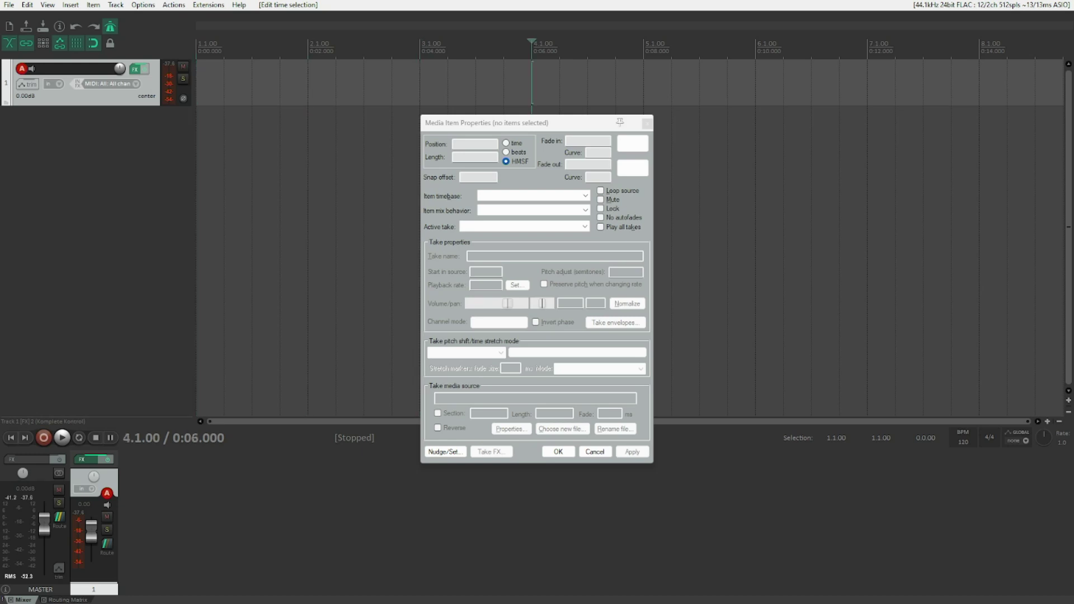
pyautogui.hotkey('shift', 'Home')
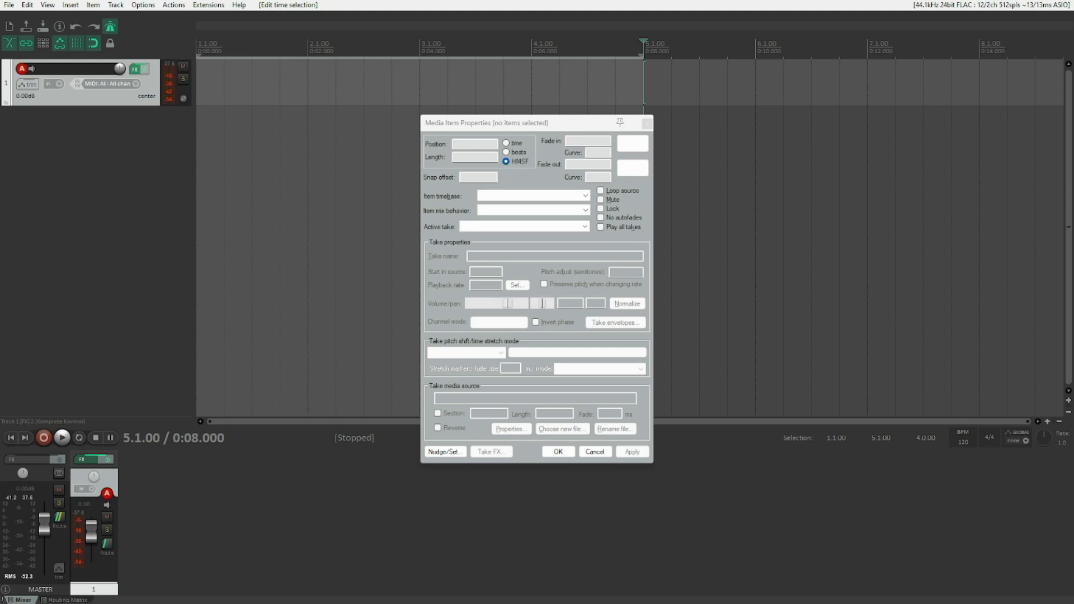
pyautogui.press('alt')
pyautogui.press('Right')
pyautogui.press('Right')
pyautogui.press('Right')
pyautogui.press('Down')
pyautogui.press('Down')
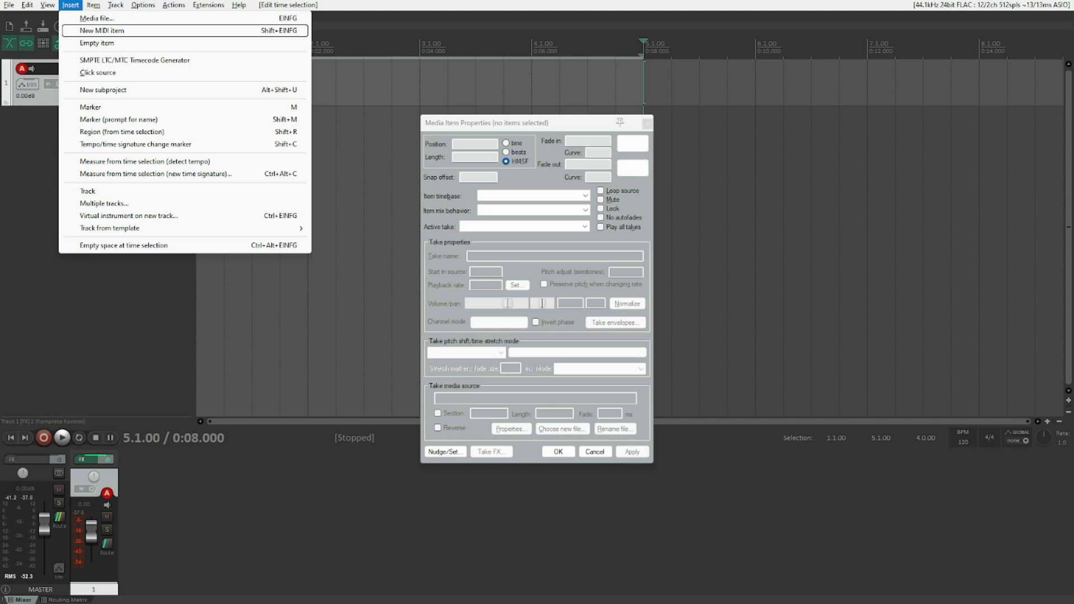
# - Insert a new empty MIDI item across the four-bar selection
pyautogui.press('Return')
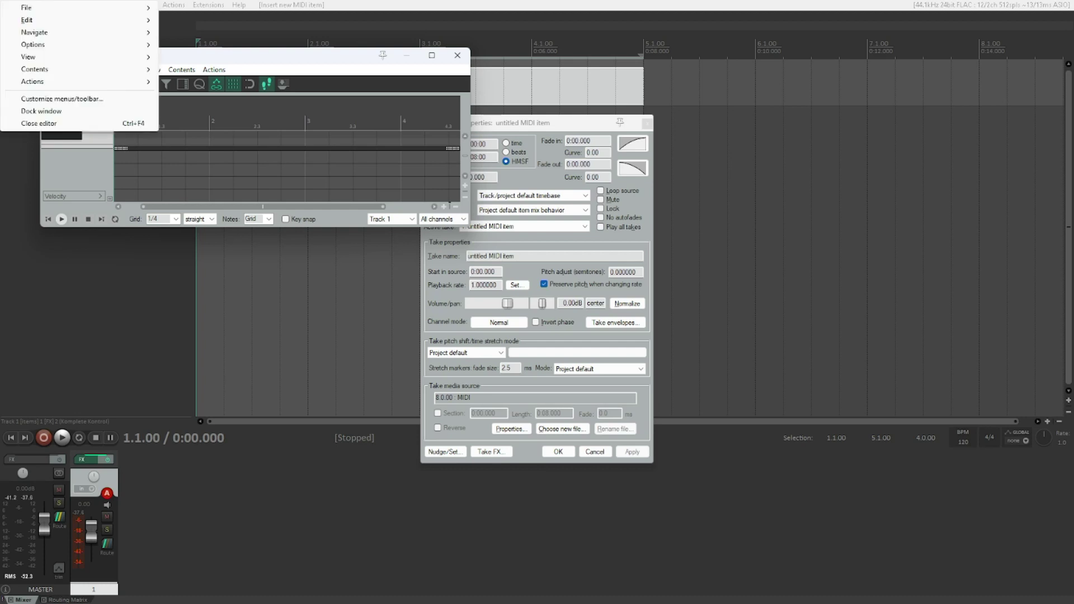
# - Open the MIDI editor's Options menu and highlight 'Use all MIDI inputs for step recording'
pyautogui.press('Down')
pyautogui.press('Down')
pyautogui.press('Down')
pyautogui.press('Down')
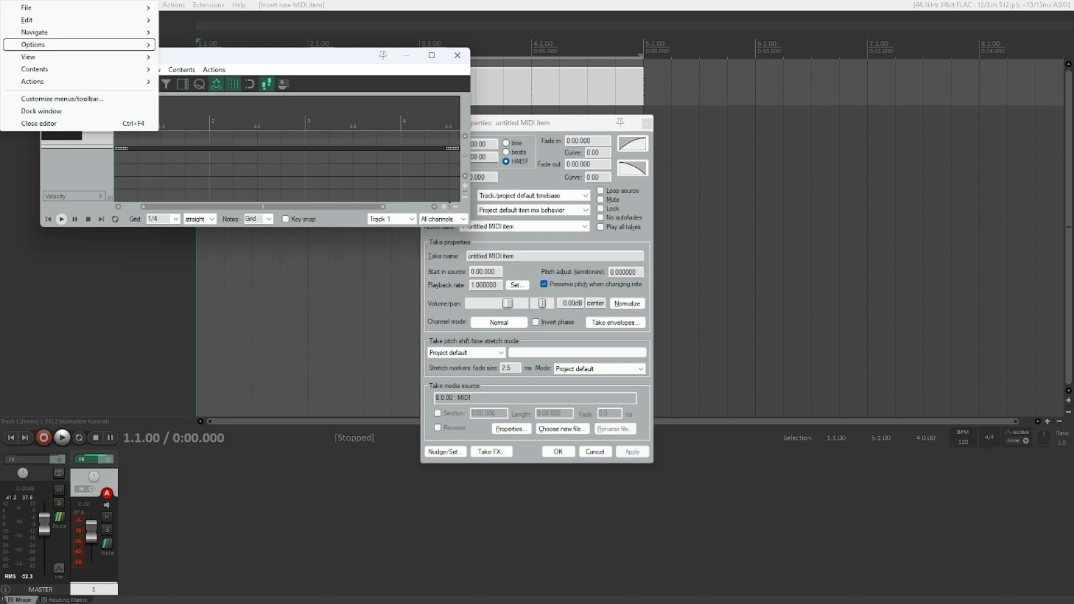
pyautogui.press('Right')
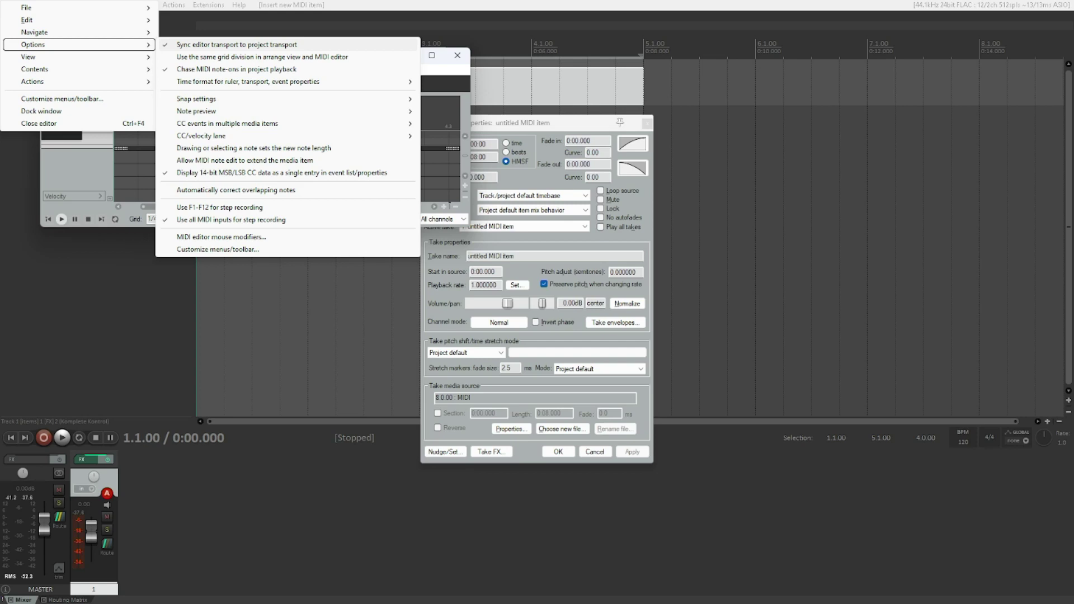
pyautogui.press('Up')
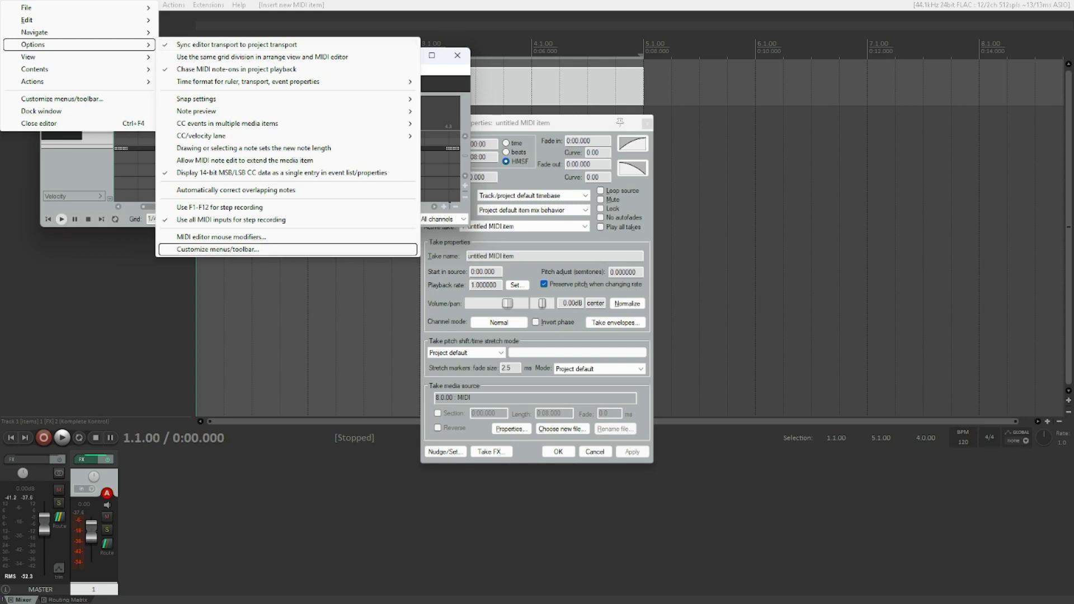
pyautogui.press('Up')
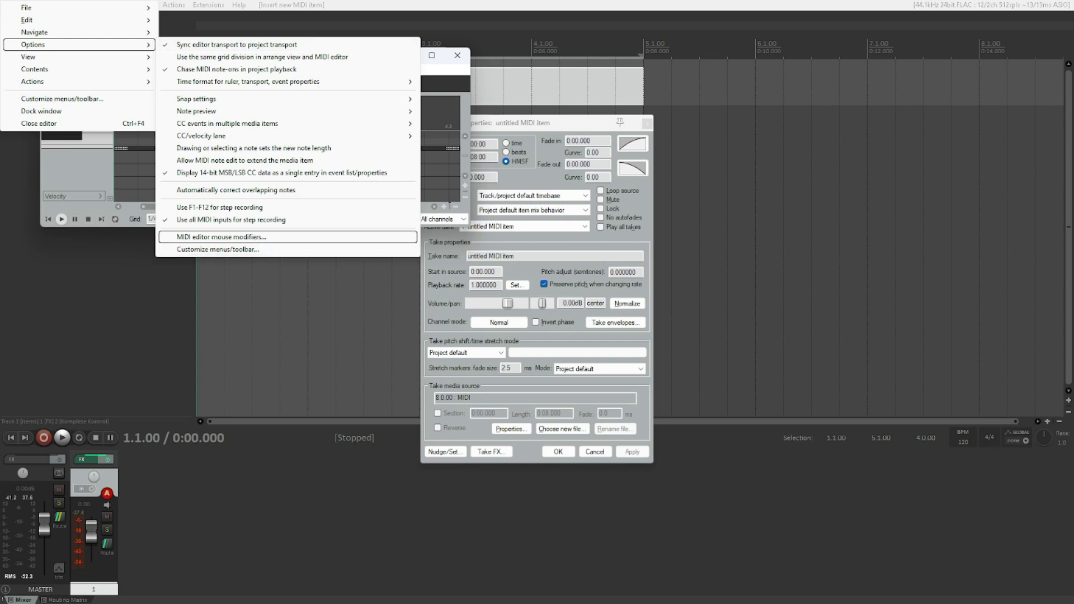
pyautogui.press('Up')
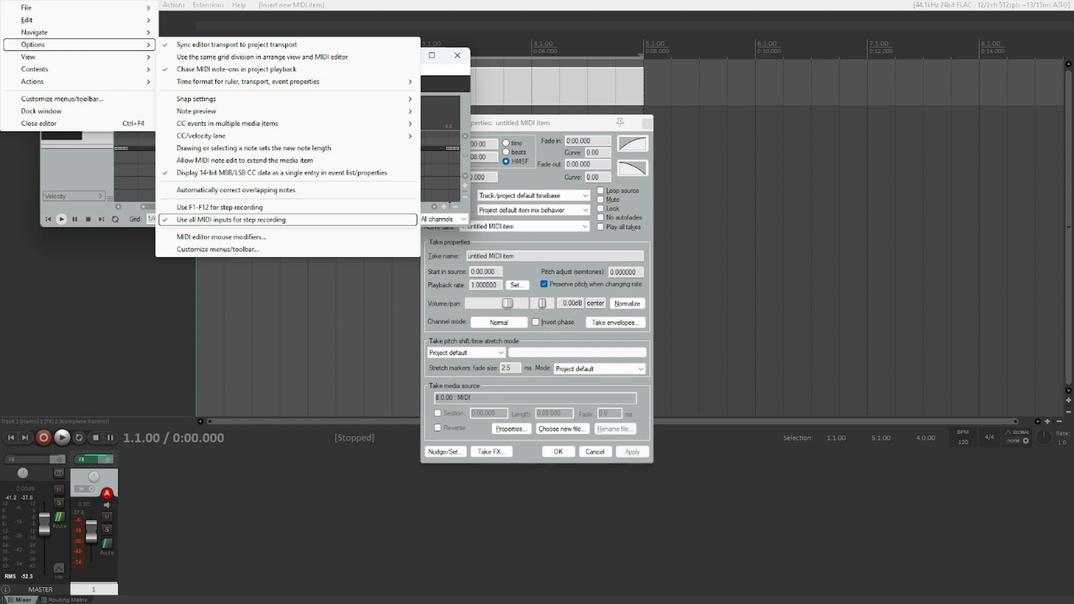
# - Dismiss the Options menu, back to the empty 'untitled MIDI item' in the editor
pyautogui.press('Escape')
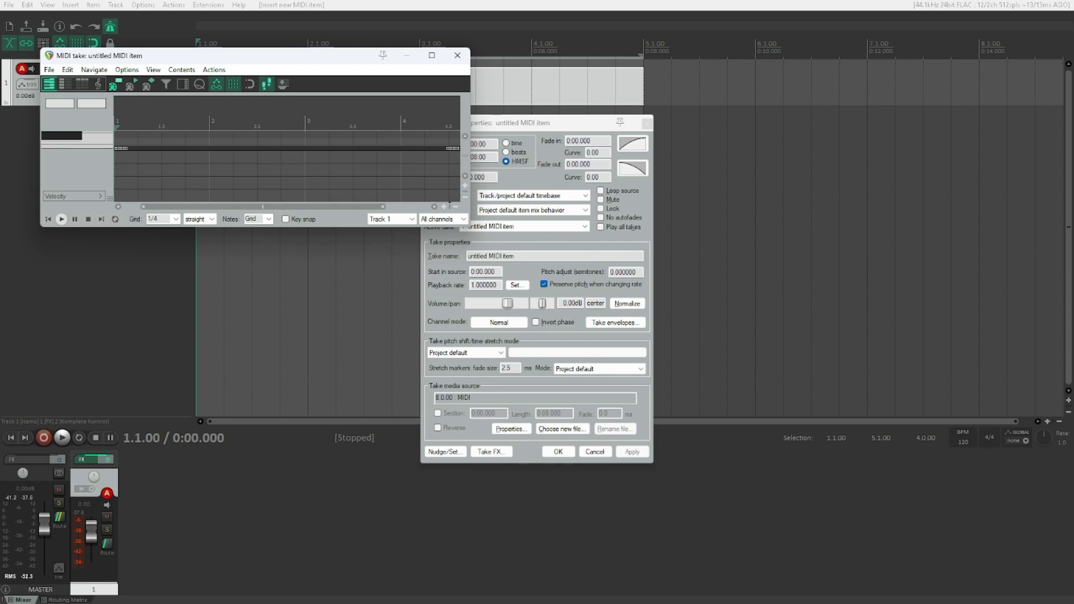
# - Step-record quarter notes in bar 1, starting at beat 1.1 and advancing each beat
pyautogui.press('Insert')
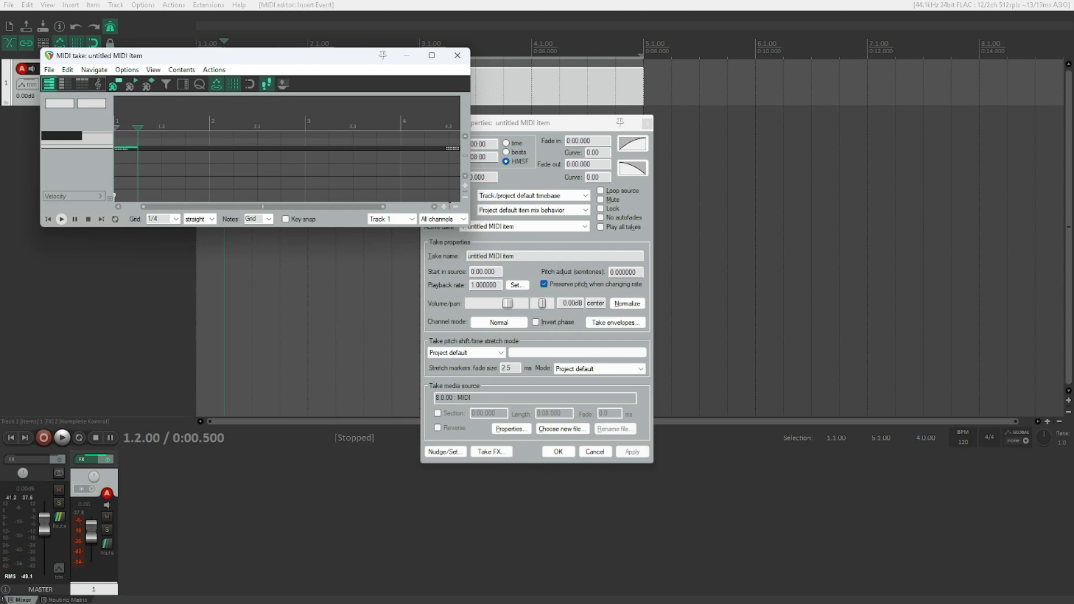
pyautogui.press('Insert')
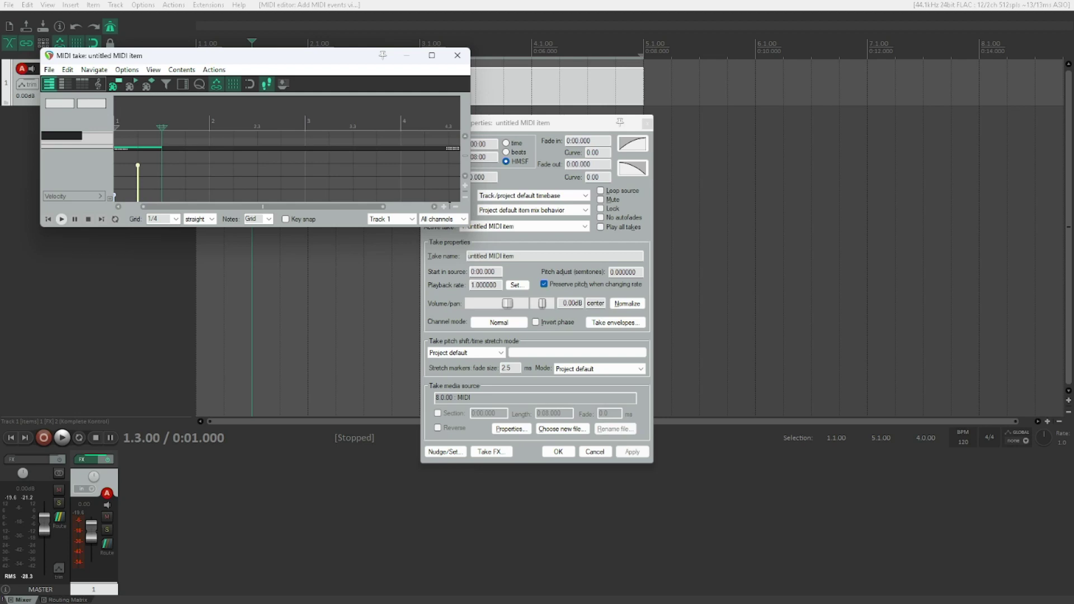
pyautogui.press('Insert')
pyautogui.press('Insert')
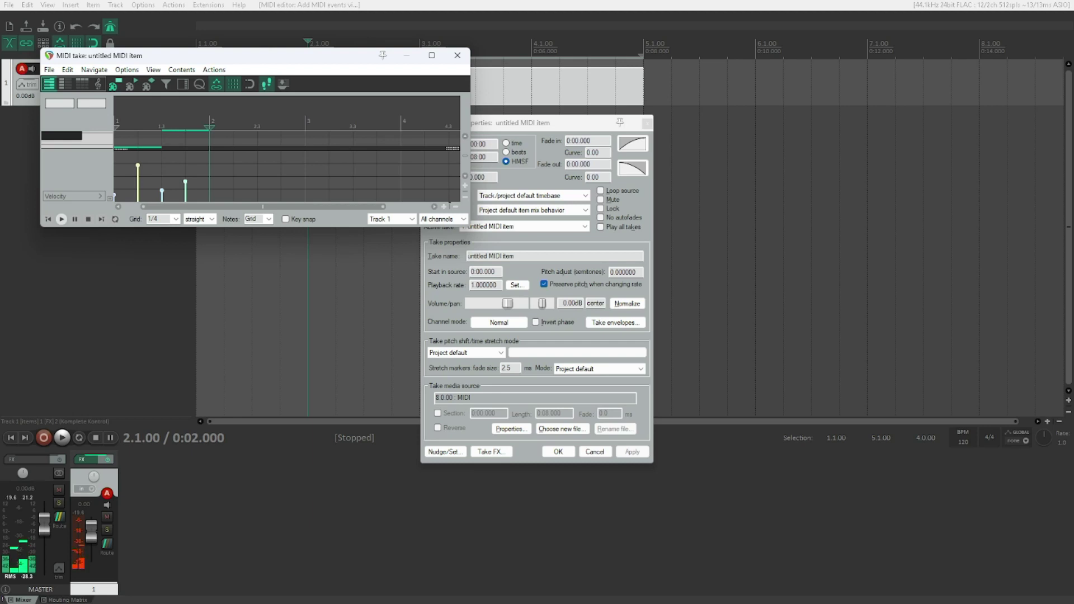
# - Step-record a quarter note at beat 2.1
pyautogui.press('Insert')
pyautogui.press('Insert')
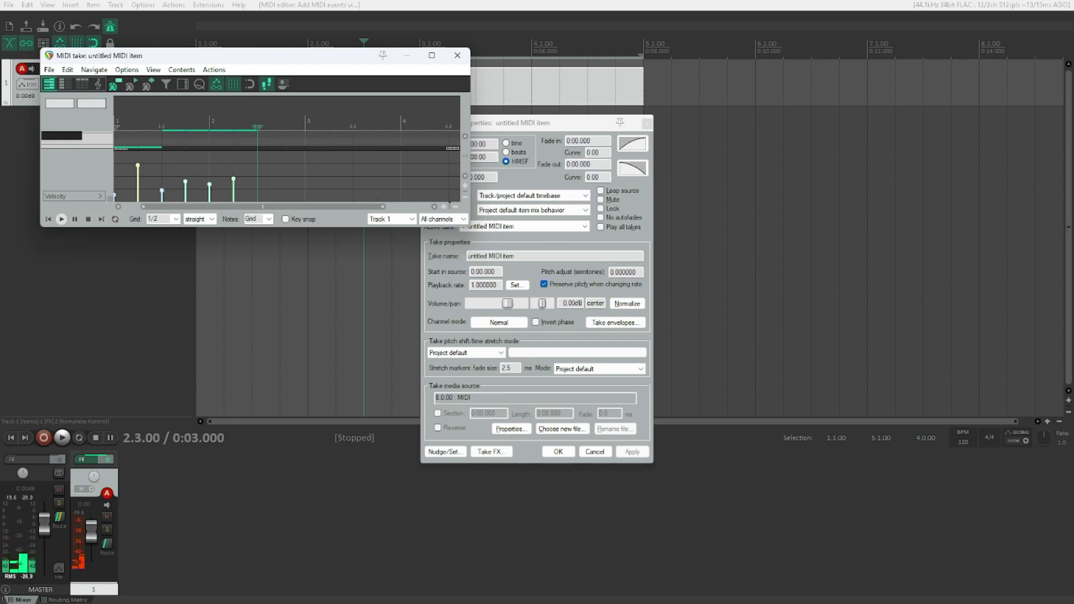
# - Step-record a half note at beat 2.3 to complete bar 2
pyautogui.press('Insert')
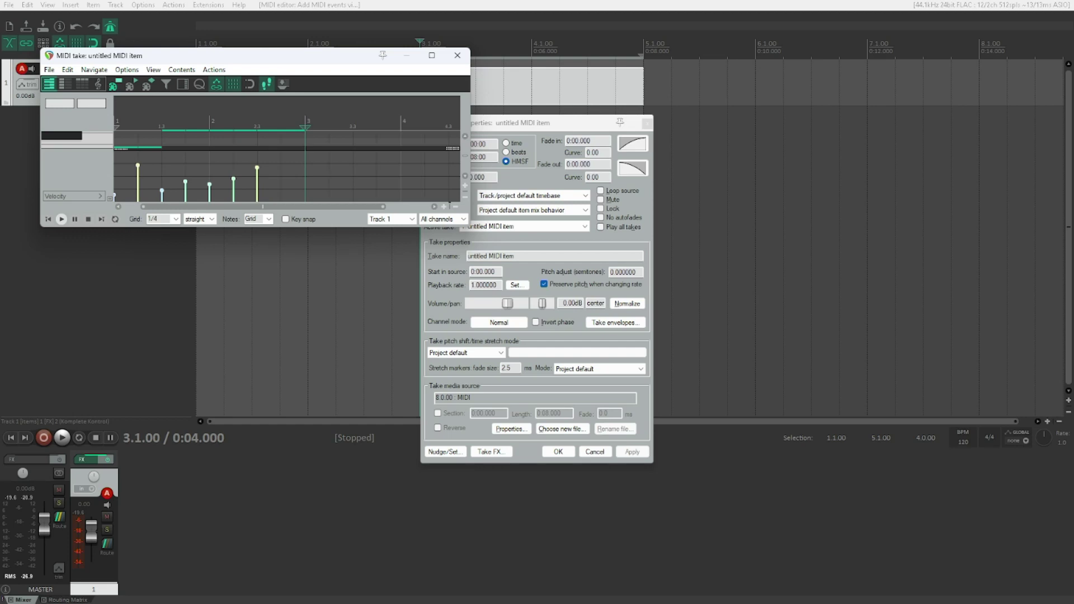
# - Step-record quarter notes at beats 3.1, 3.2, 3.3, 3.4, 4.1 and 4.2
pyautogui.press('Insert')
pyautogui.press('Insert')
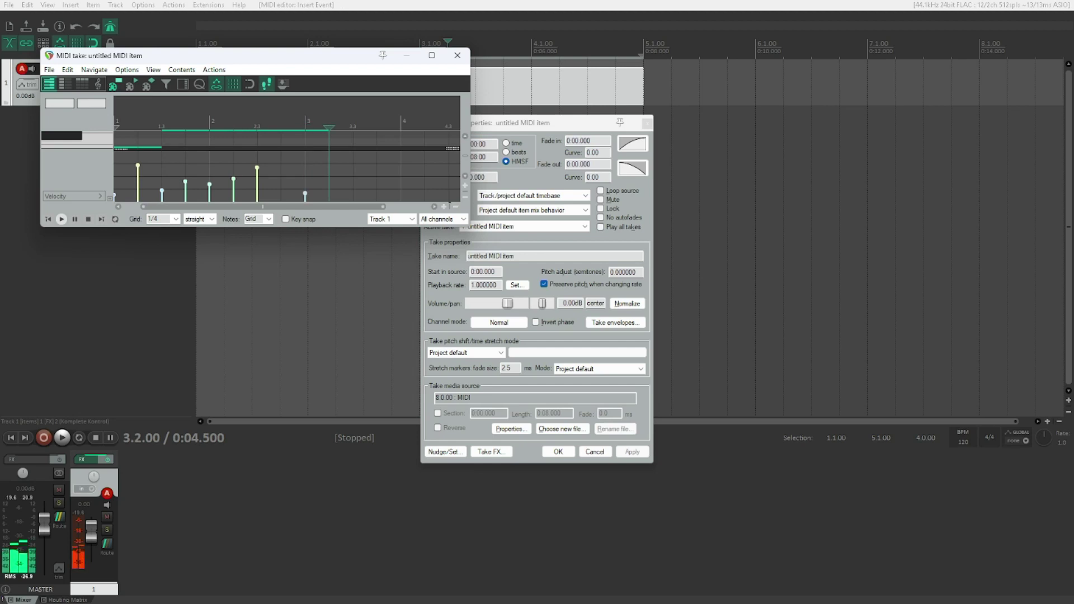
pyautogui.press('Insert')
pyautogui.press('Insert')
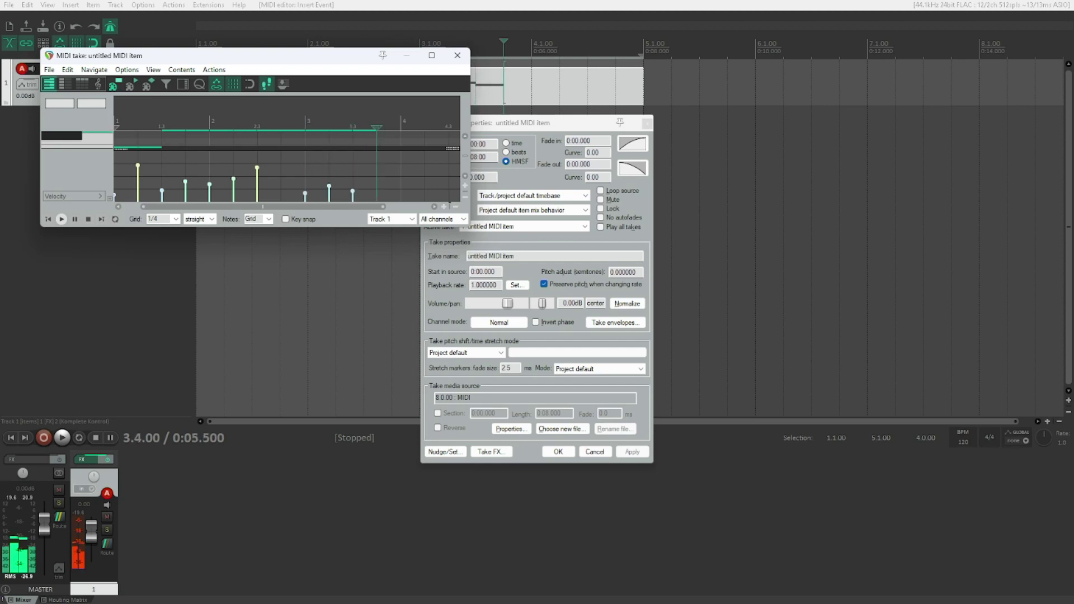
pyautogui.press('Insert')
pyautogui.press('Insert')
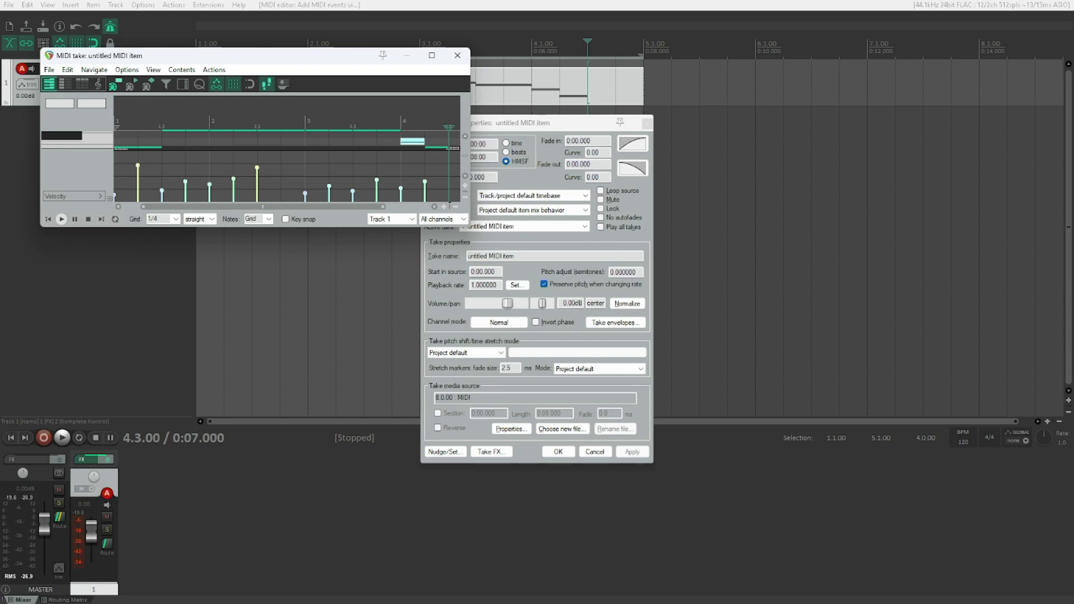
# - Set note length to 1/2 and step-record the closing half note at beat 4.3
pyautogui.press('Down')
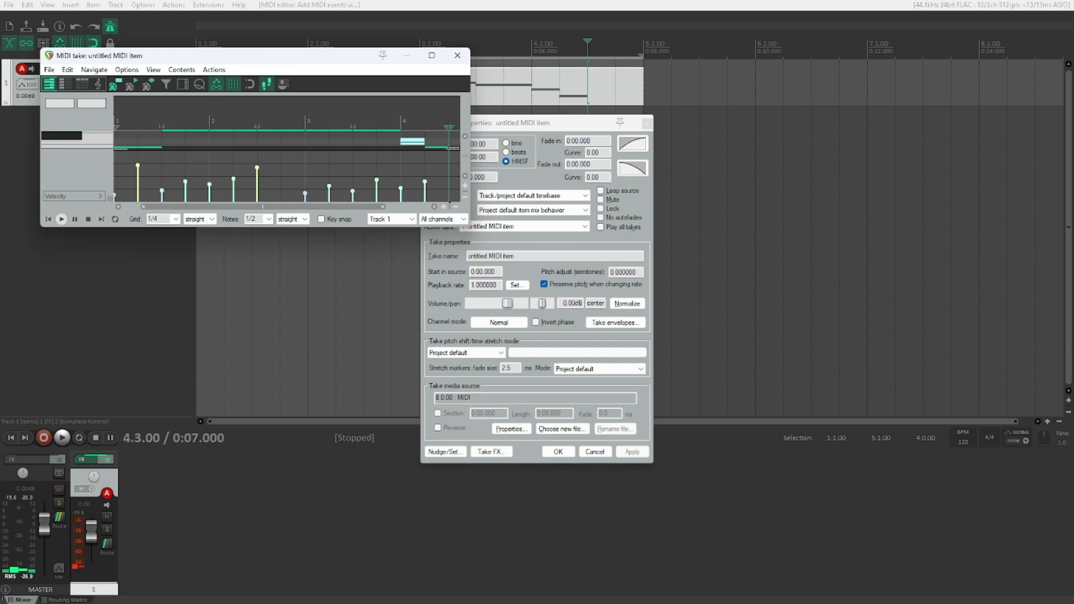
pyautogui.press('i')
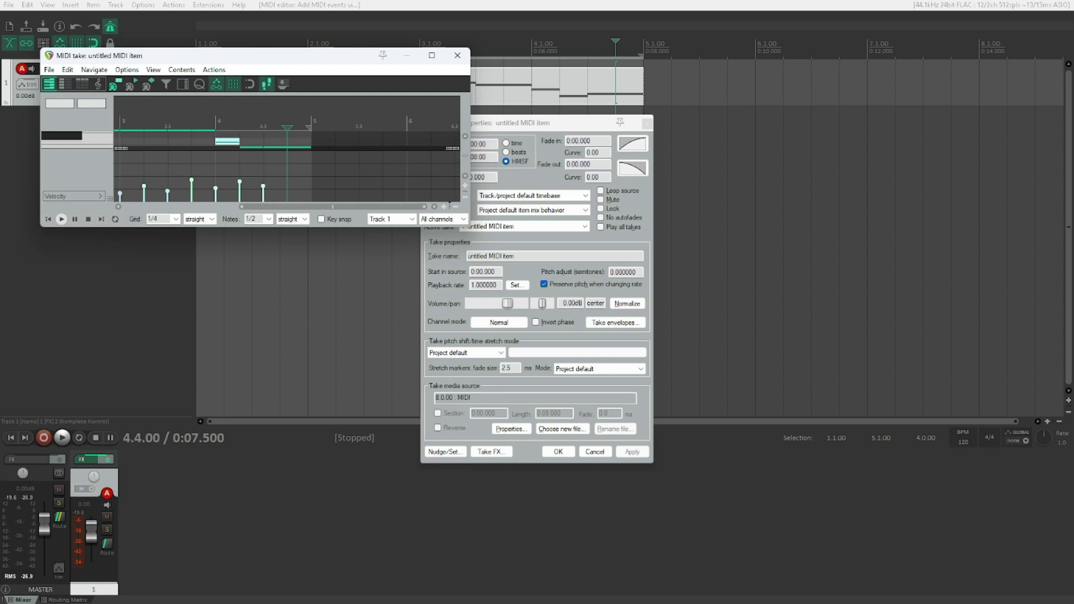
# - Step the MIDI edit cursor back from 4.4 through bars 3, 2 and 1 to 1.1.00
pyautogui.press('Left')
pyautogui.press('Left')
pyautogui.press('Left')
pyautogui.press('Left')
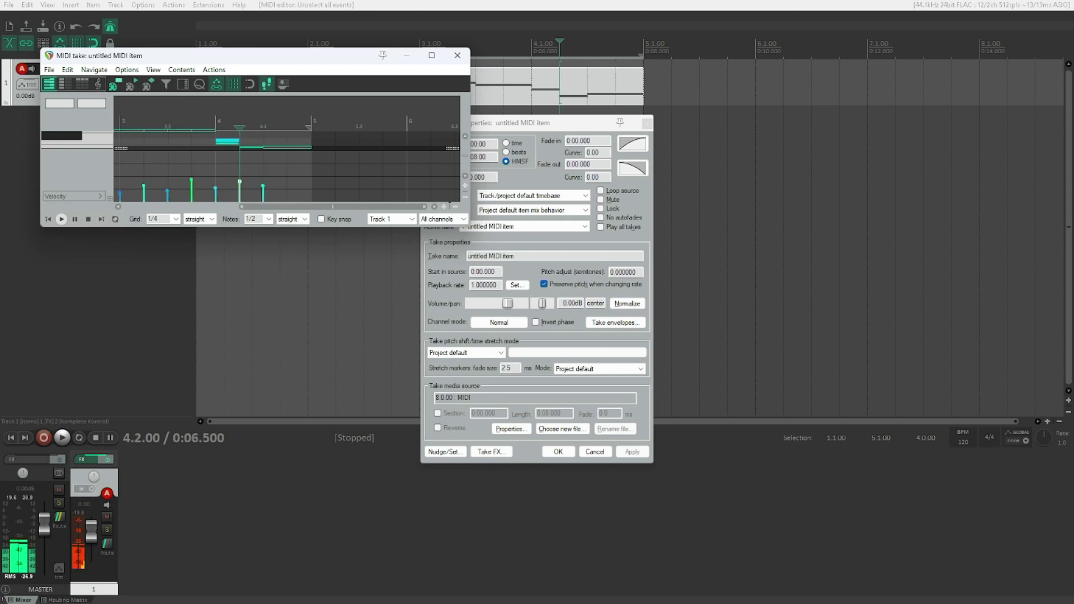
pyautogui.press('Left')
pyautogui.press('Left')
pyautogui.press('Left')
pyautogui.press('Left')
pyautogui.press('Left')
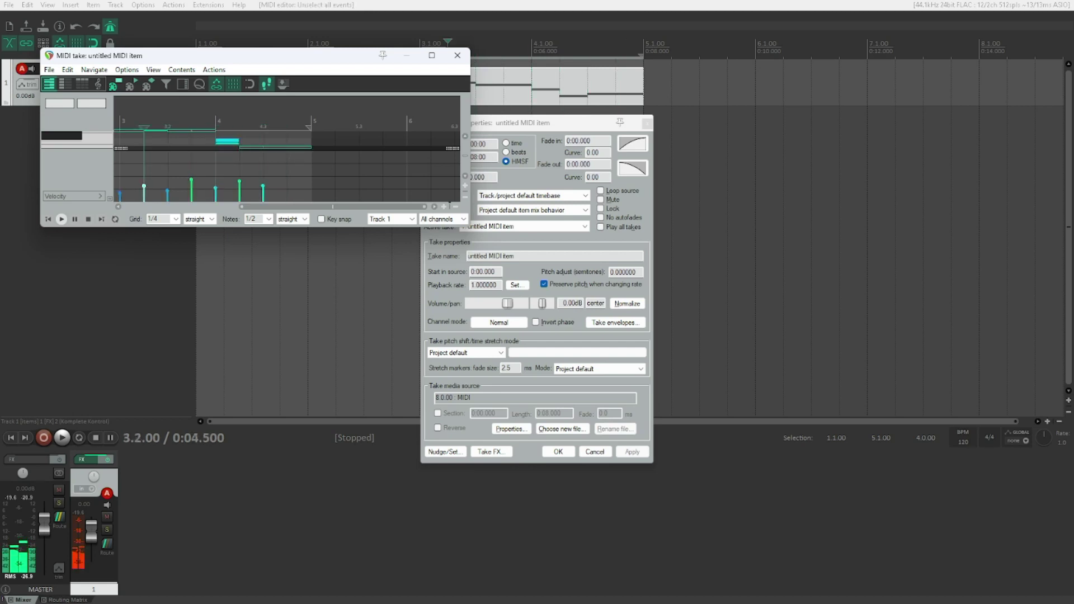
pyautogui.press('Left')
pyautogui.press('Left')
pyautogui.press('Left')
pyautogui.press('Left')
pyautogui.press('Left')
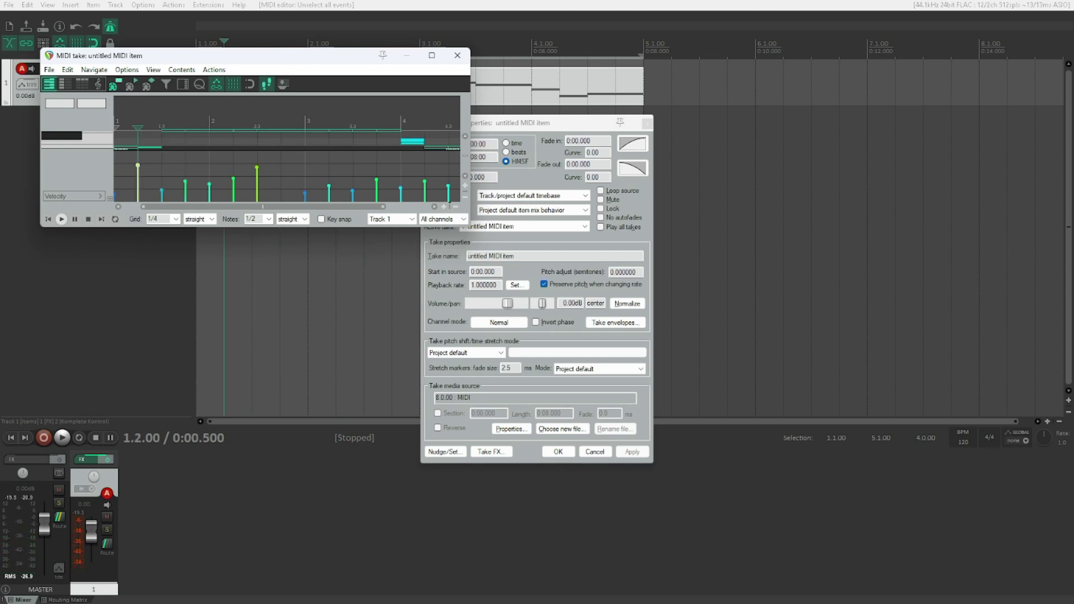
pyautogui.press('Left')
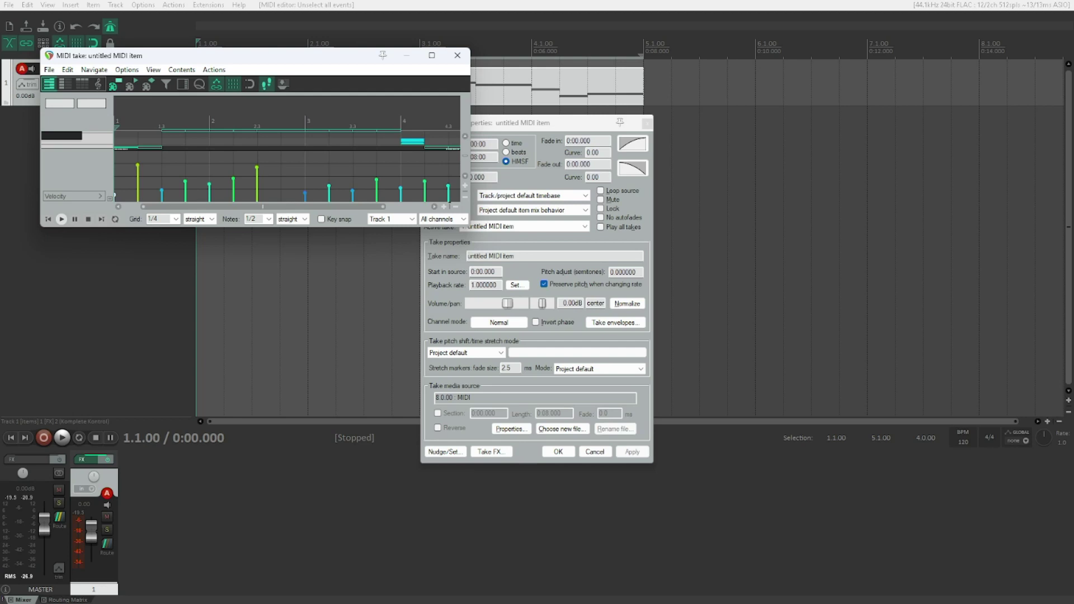
# - Play back the thirteen-note melody from 1.1 through the four-bar MIDI item
pyautogui.press('space')
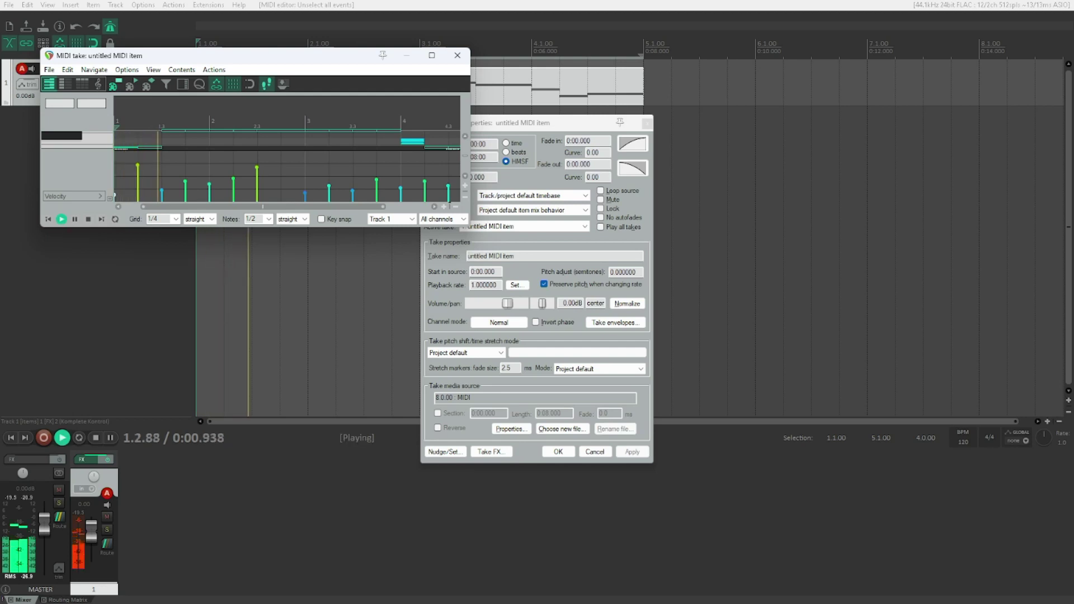